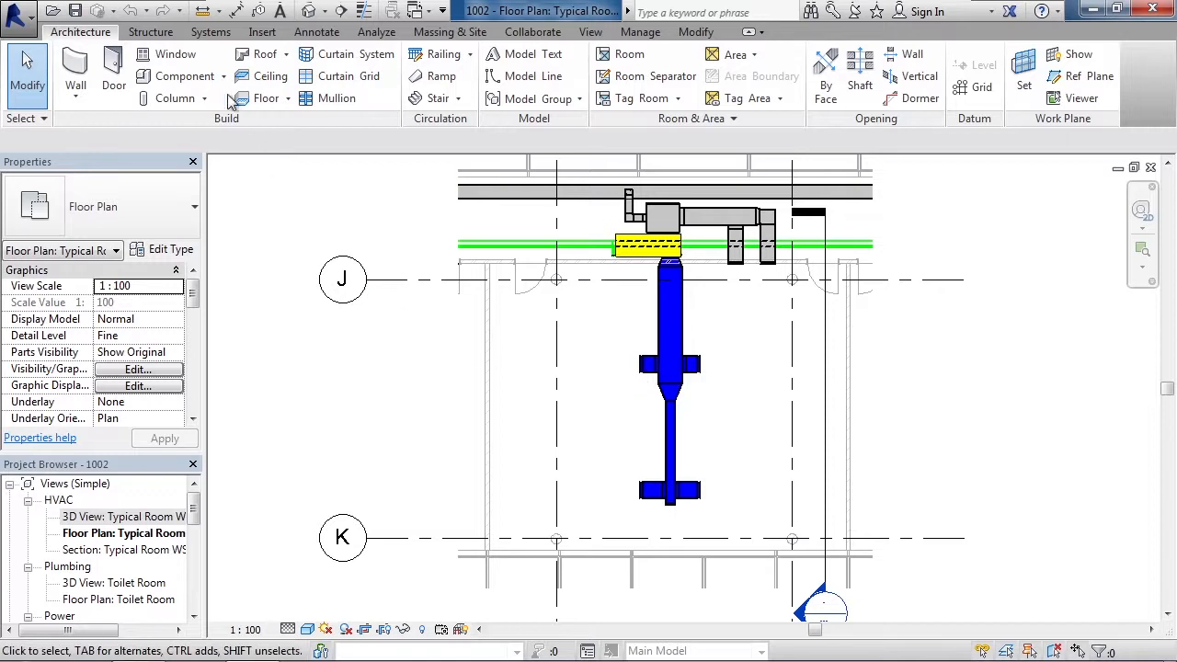
Step: Start placing mechanical equipment with the 11 kW type of M_WSHP - Horizontal - High Efficiency - 7-18 kW - Left Return - Right Discharge
click(211, 33)
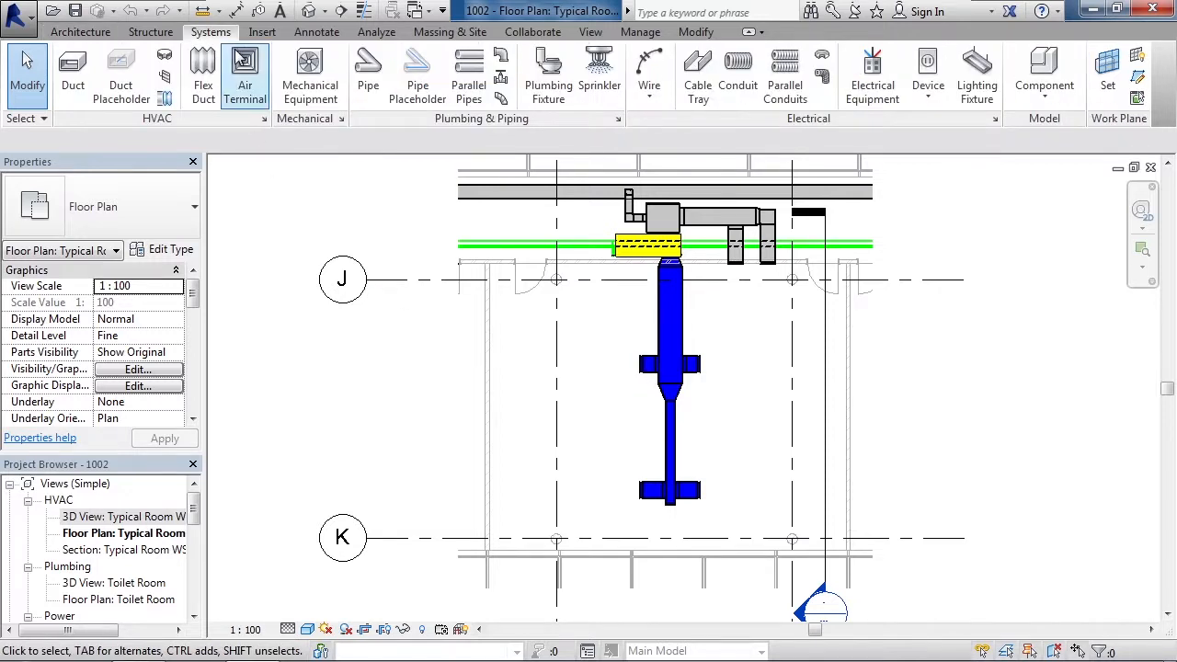
click(333, 94)
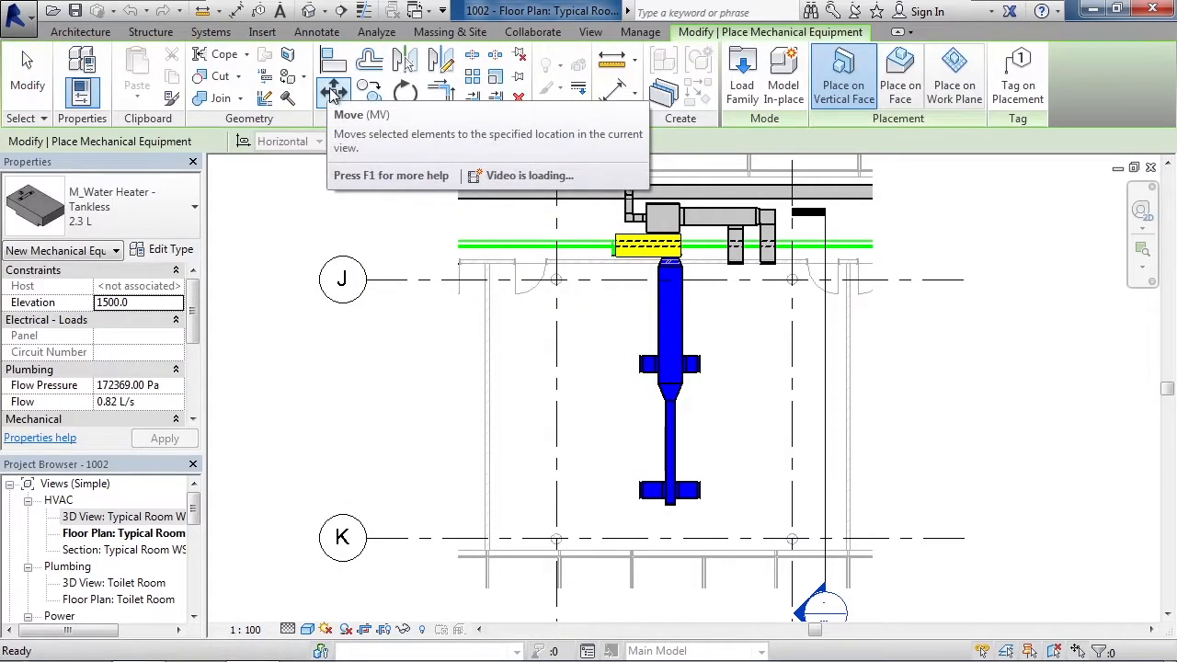
click(196, 219)
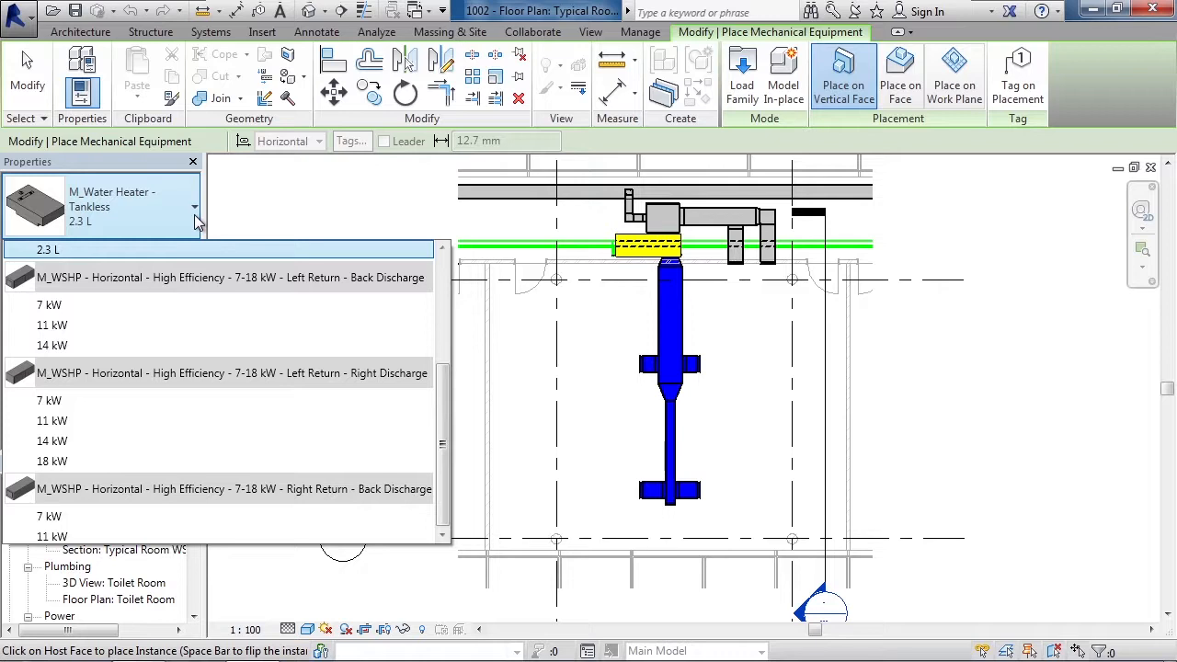
mouse_move(123, 386)
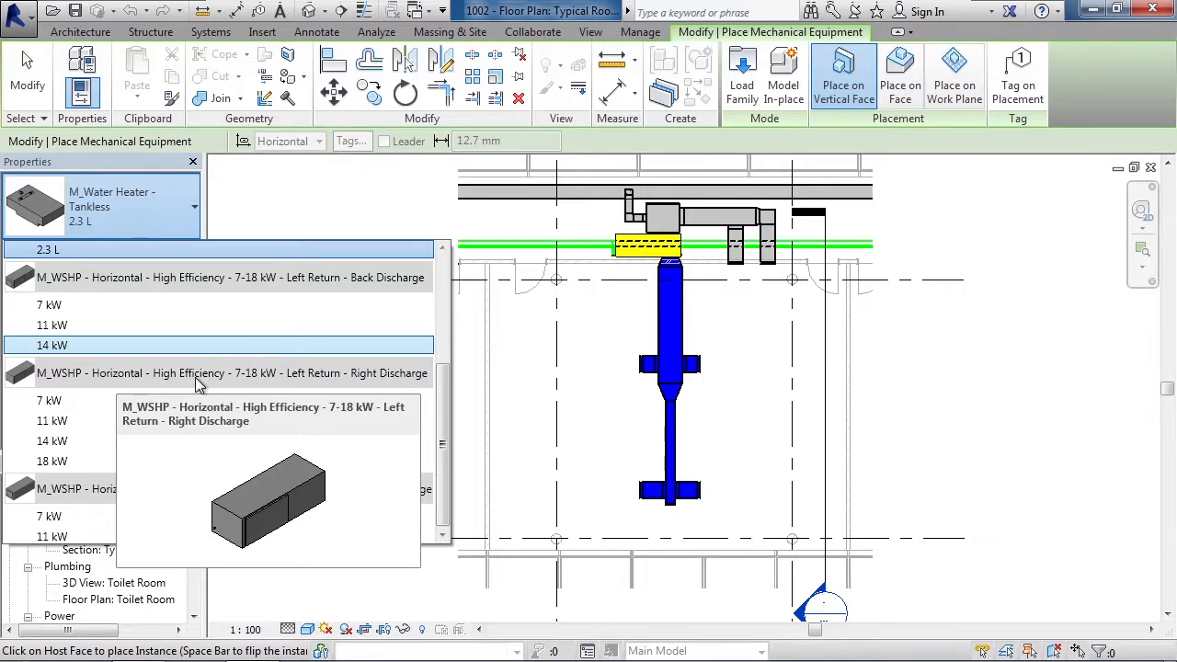
click(68, 422)
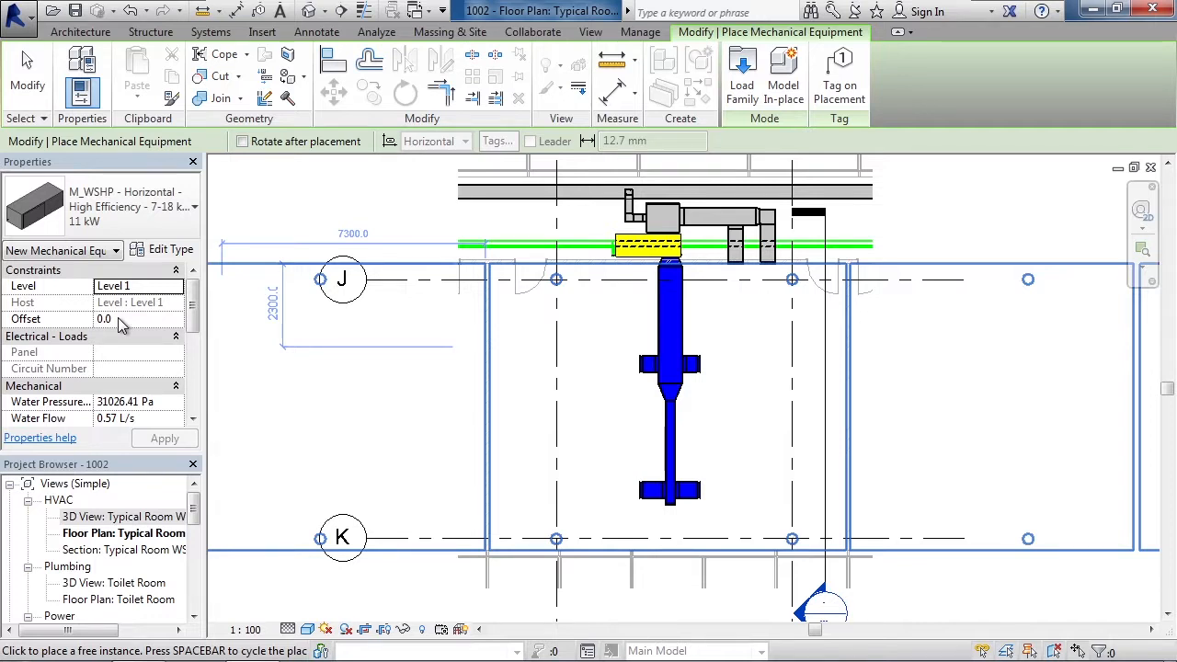
Step: Set the new heat pump's offset from Level 1 to 2800 and apply it
click(119, 318)
drag(123, 320, 69, 320)
text(2800)
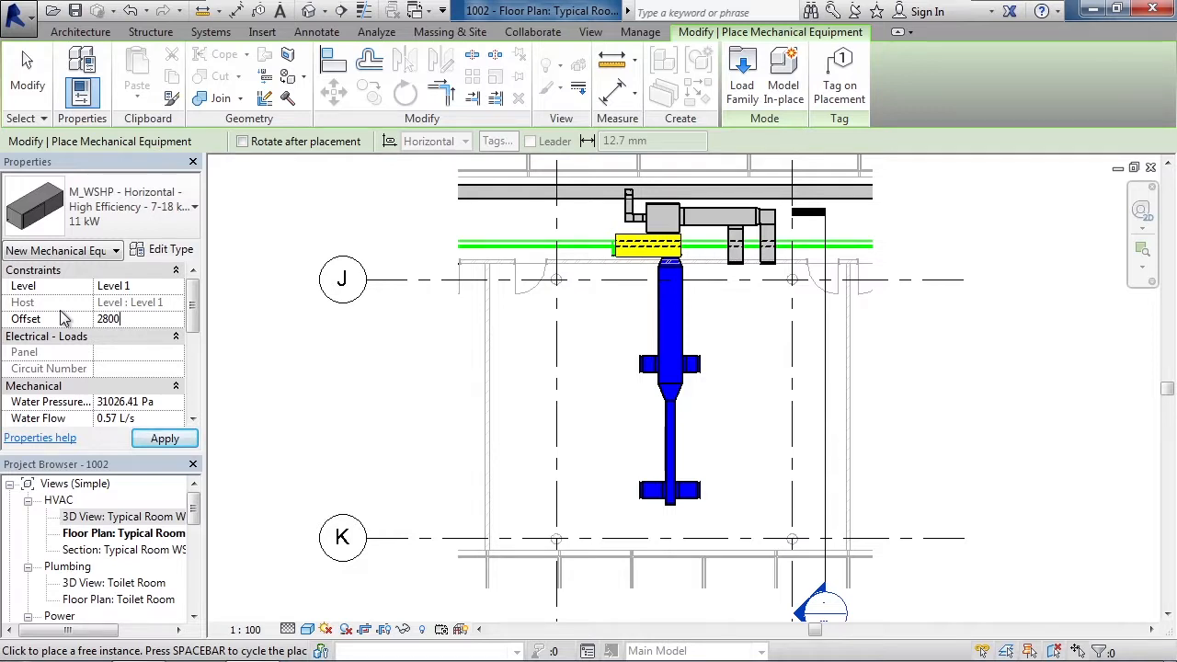
click(174, 439)
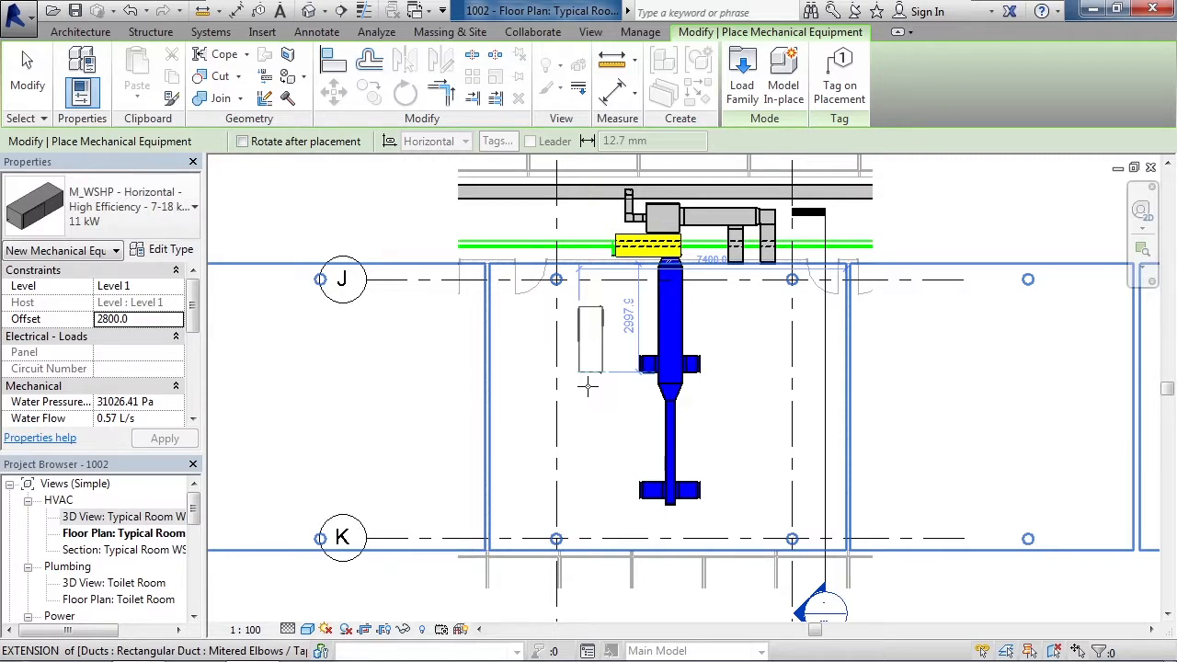
Step: Place the heat pump in the room's upper-left area with rotation after placement enabled, turning it to lie horizontally in plan
click(244, 145)
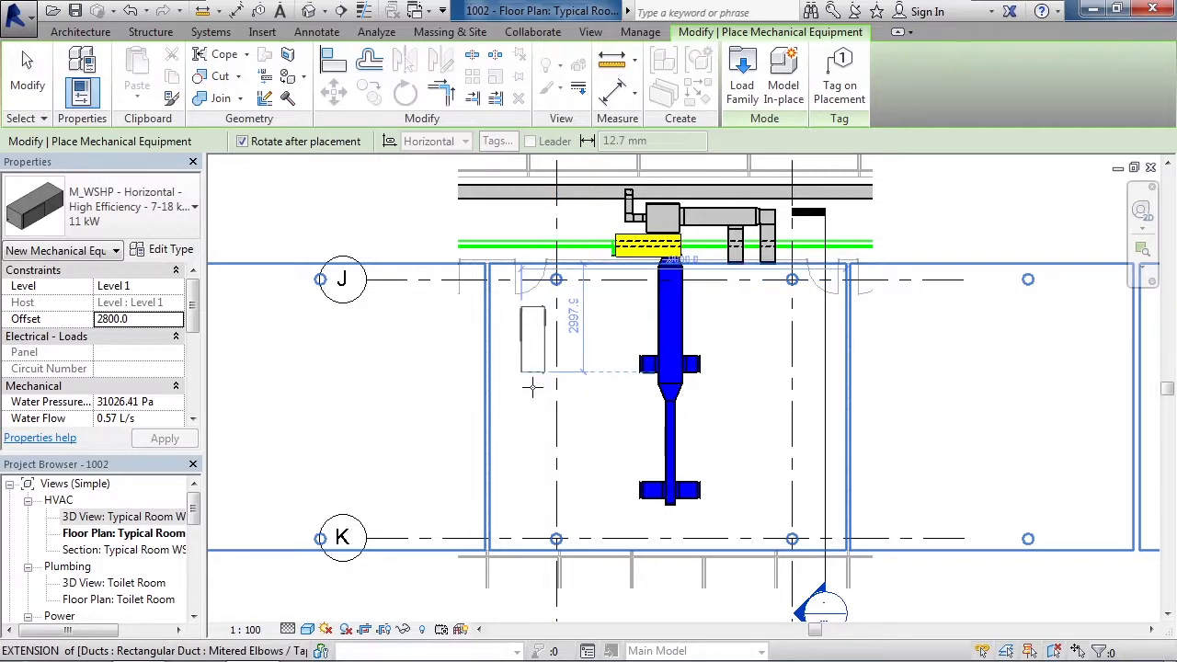
click(533, 387)
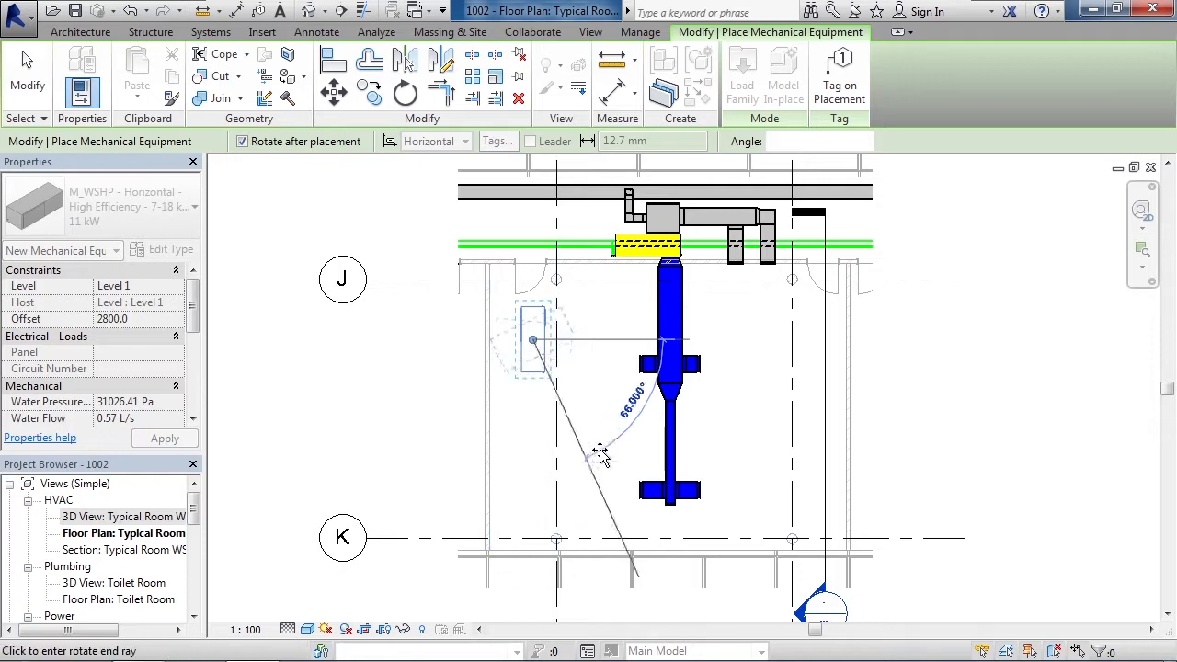
click(545, 468)
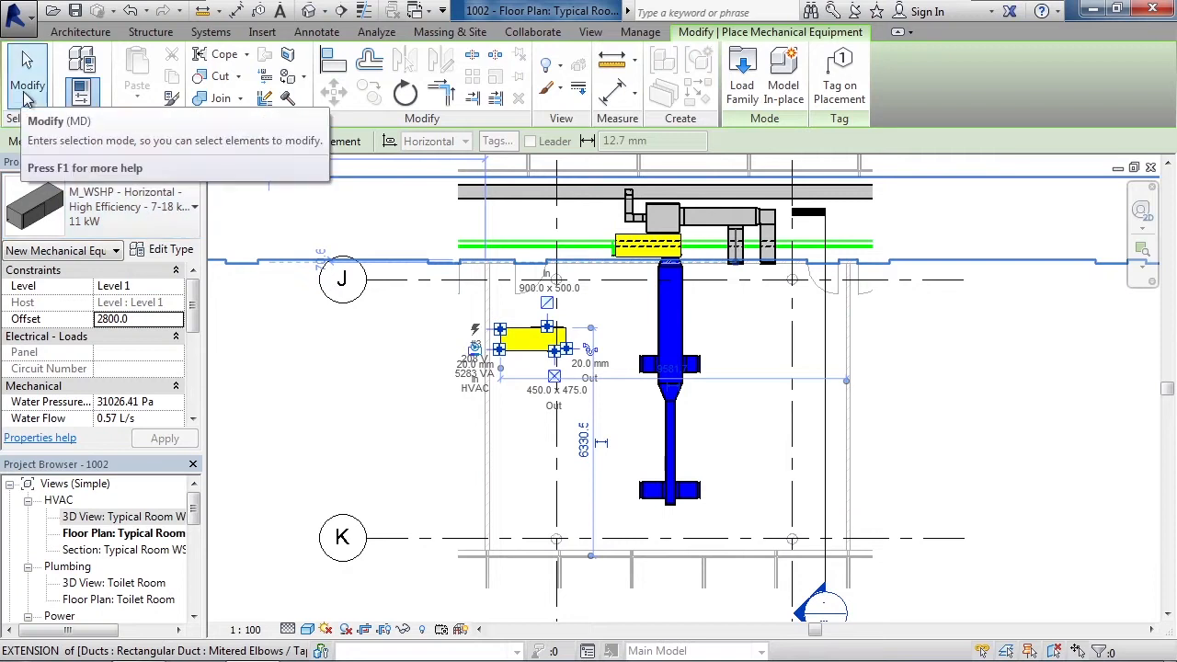
click(26, 96)
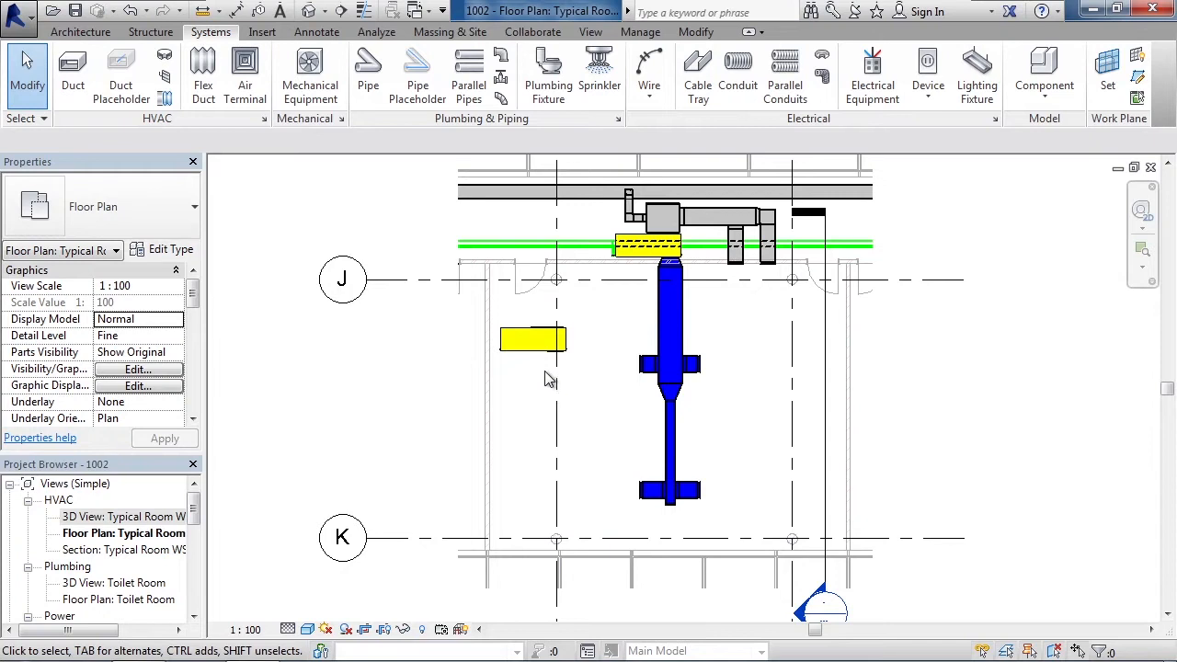
Step: Examine the duct, pipe and electrical connectors of the placed heat pump up close
scroll(549, 373, down, 1)
scroll(549, 372, up, 2)
scroll(551, 373, up, 1)
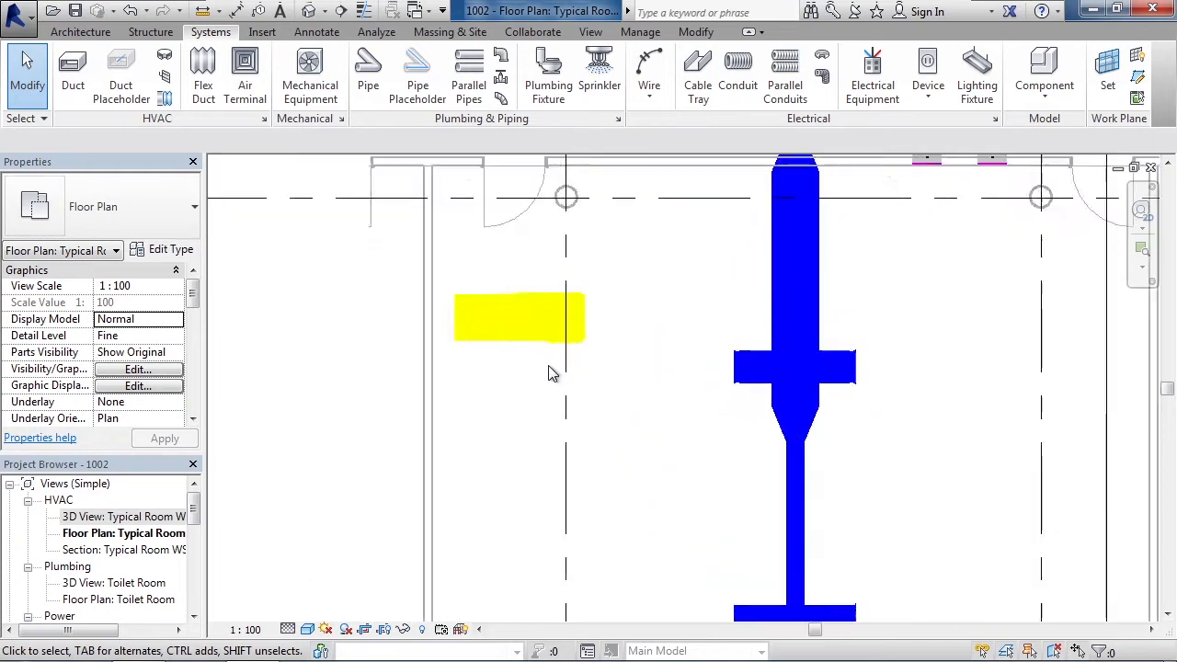
scroll(507, 369, up, 1)
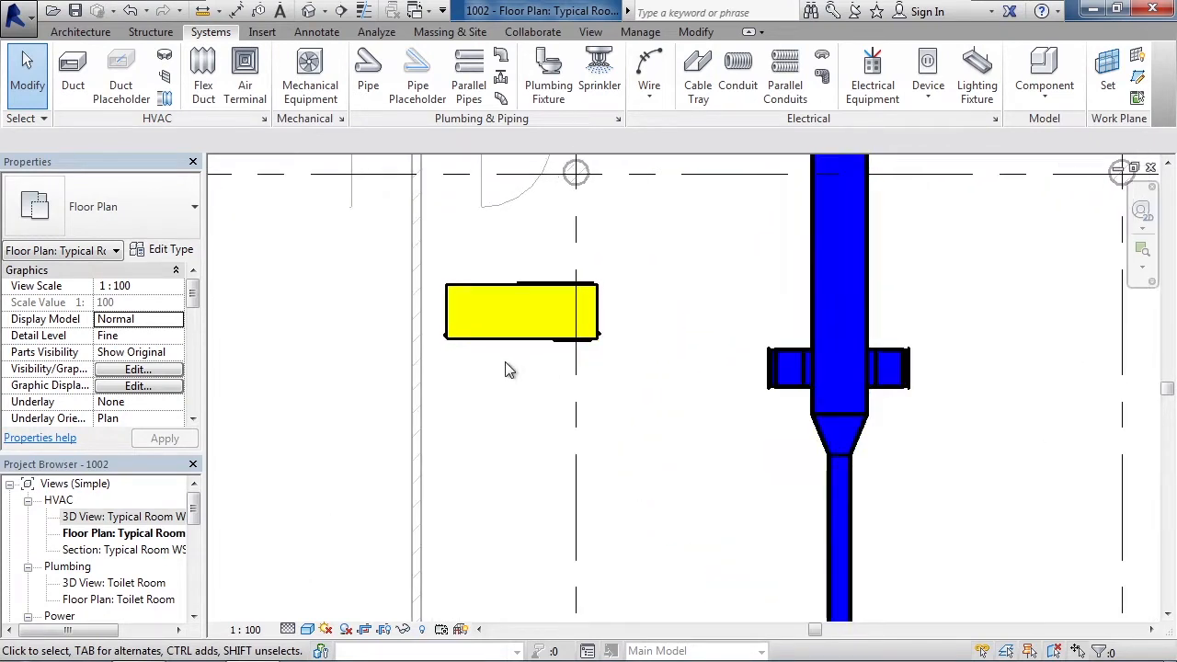
click(574, 348)
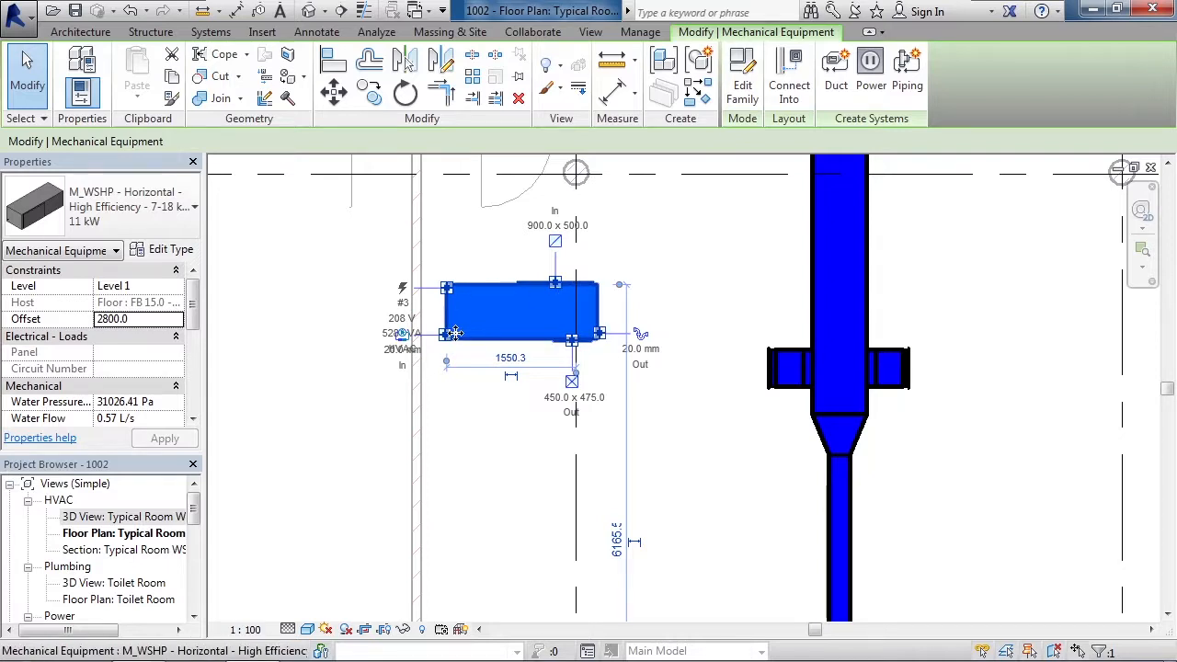
click(332, 394)
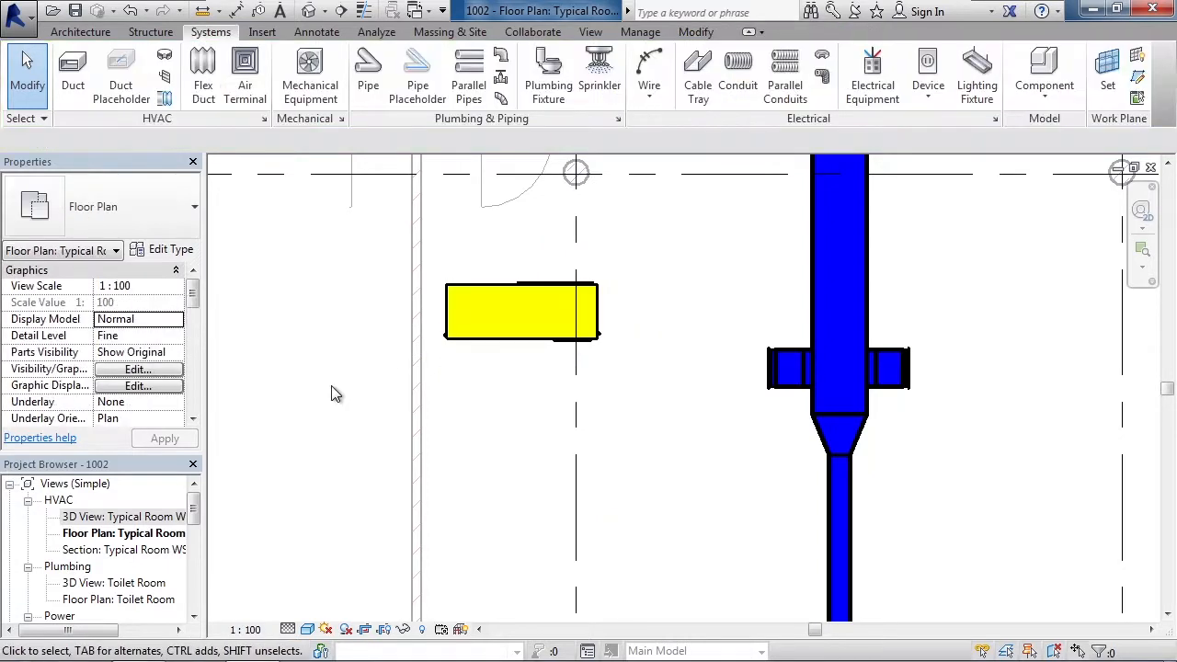
Step: Place an M_Supply Diffuser - Sidewall 450 x 200 air terminal at offset 0 in the room's lower-left area
scroll(336, 394, down, 2)
scroll(294, 402, down, 2)
scroll(276, 483, up, 3)
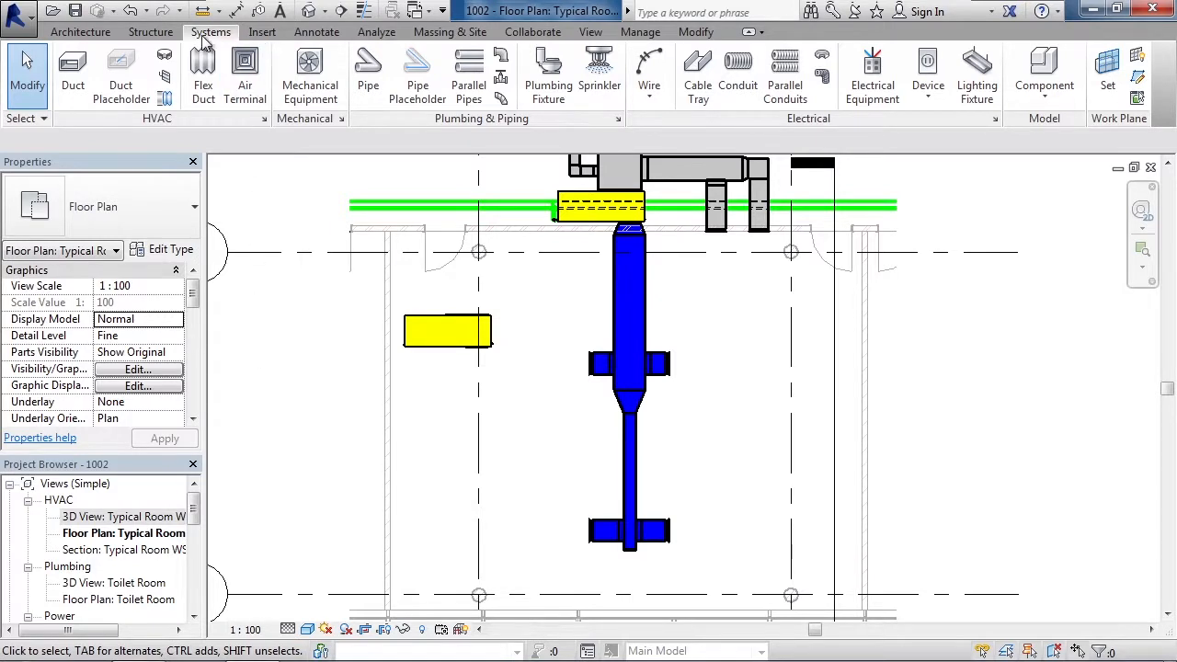
click(246, 81)
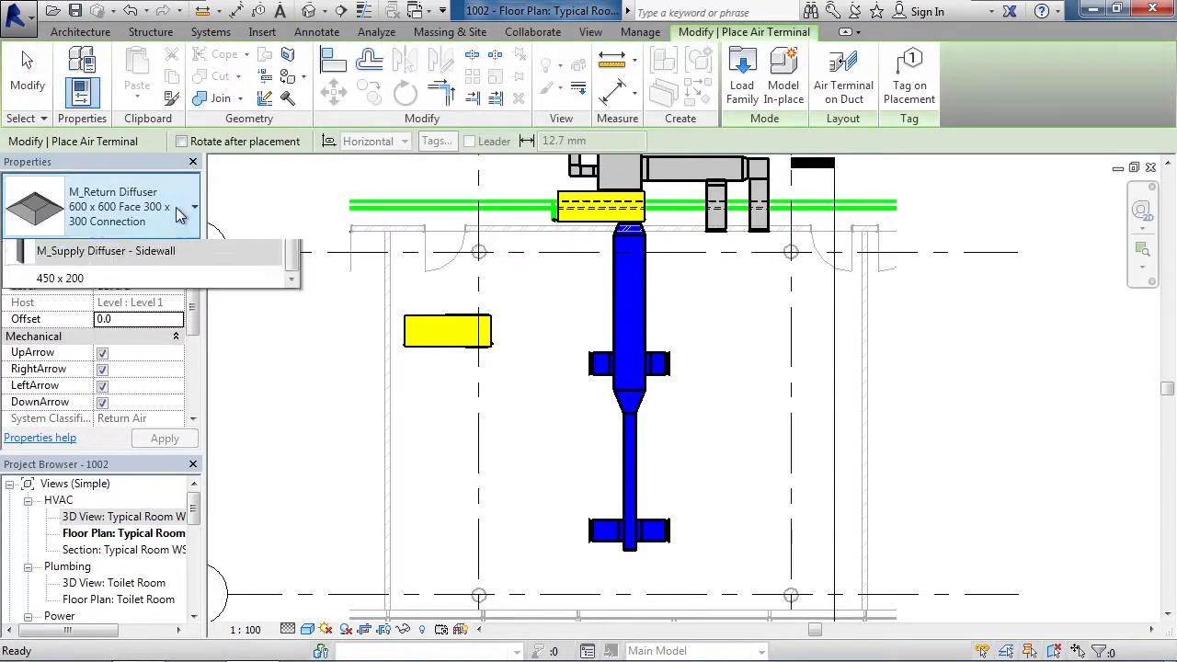
click(181, 215)
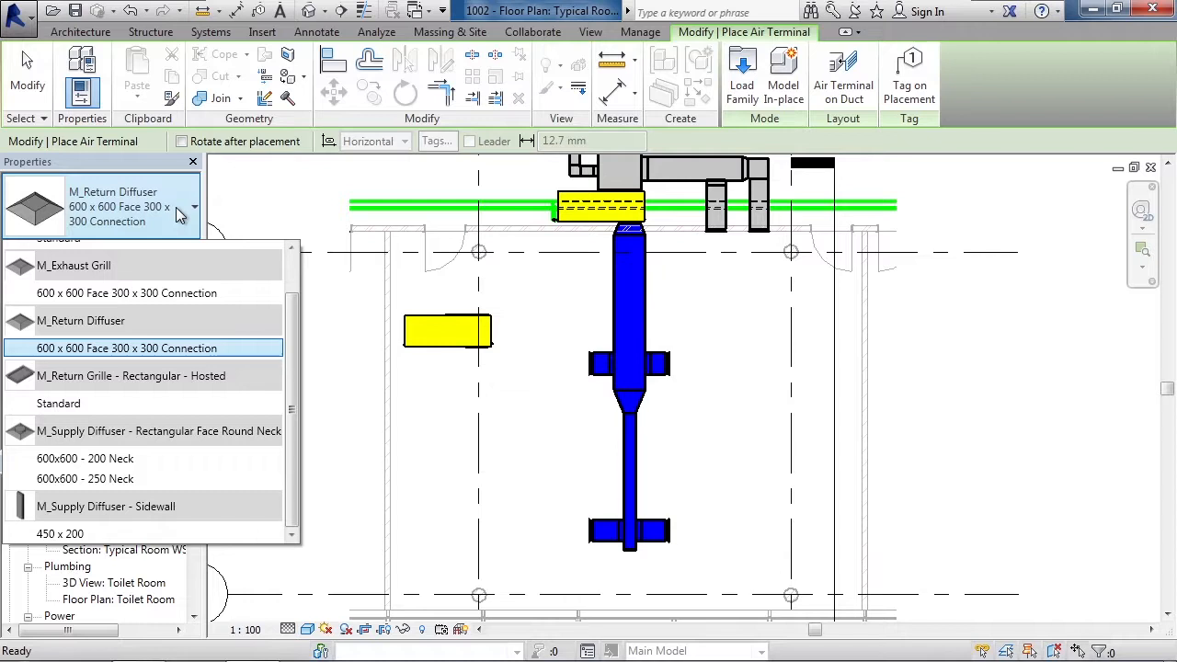
scroll(257, 289, up, 2)
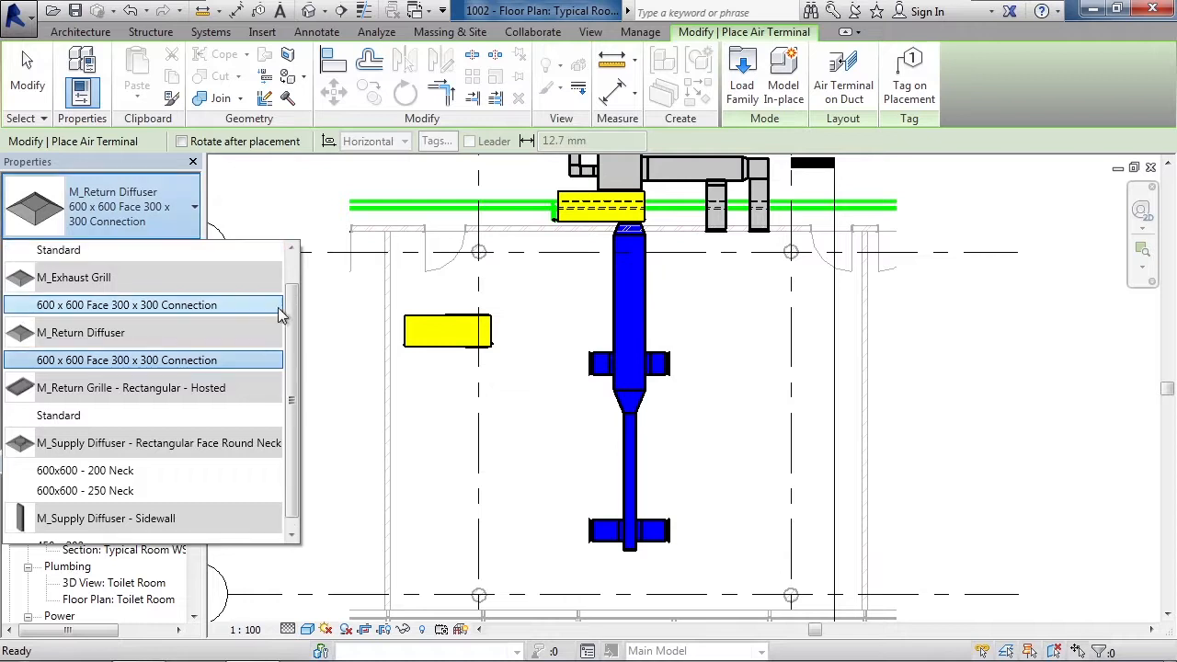
drag(297, 291, 298, 341)
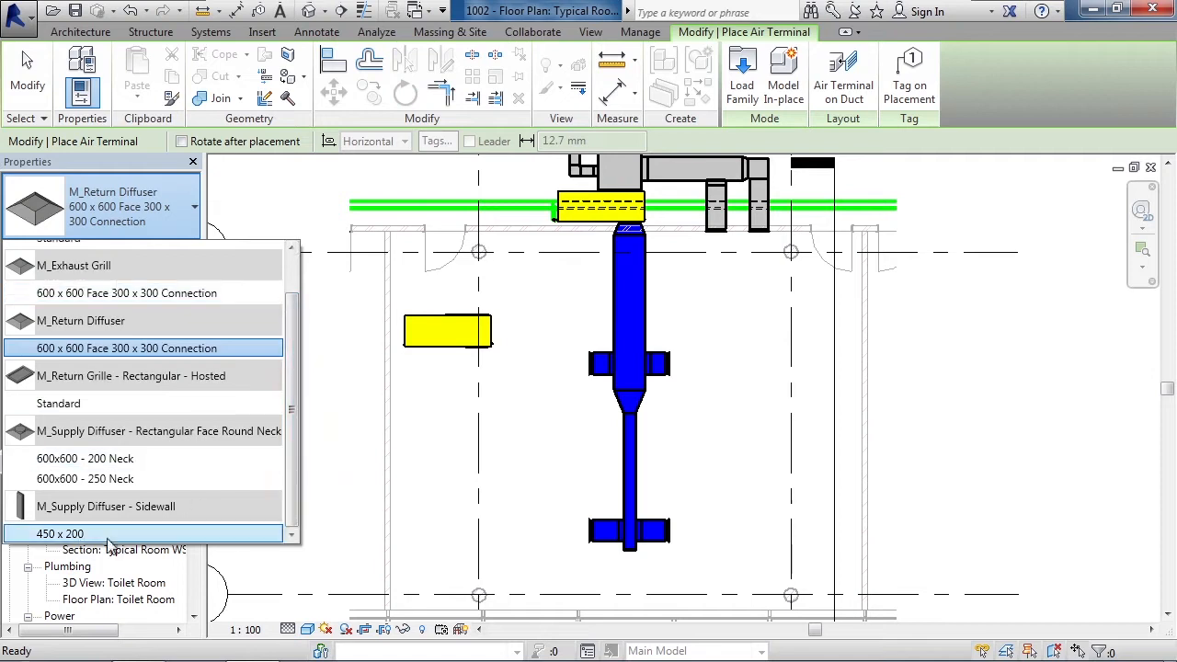
mouse_move(83, 539)
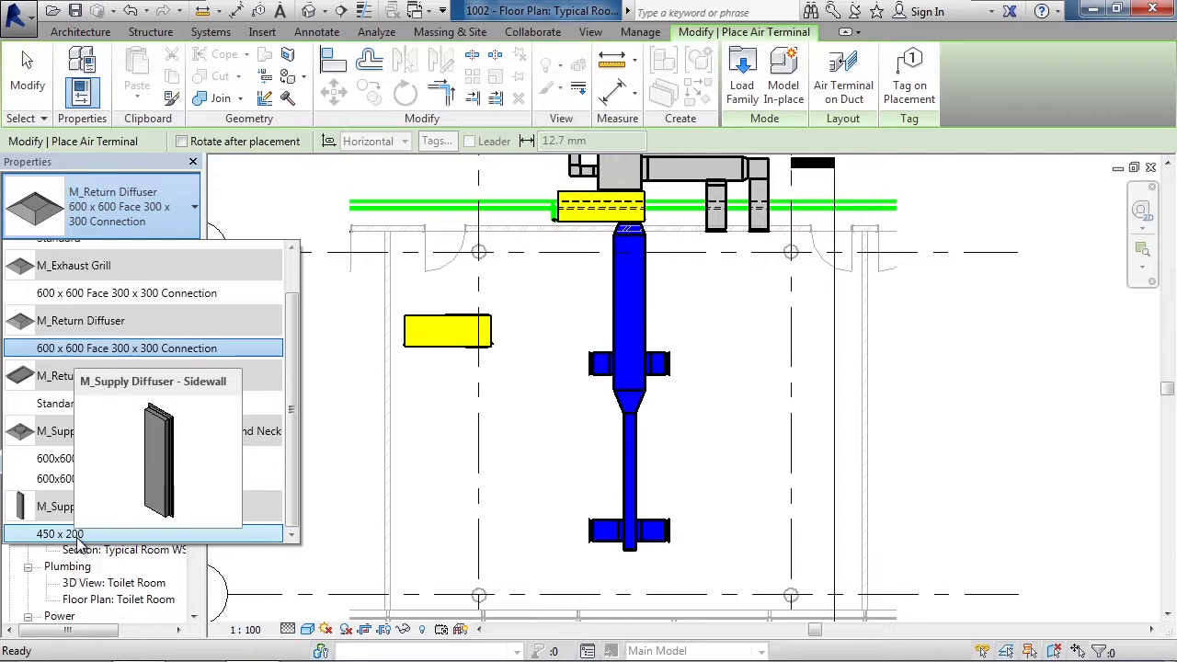
click(78, 537)
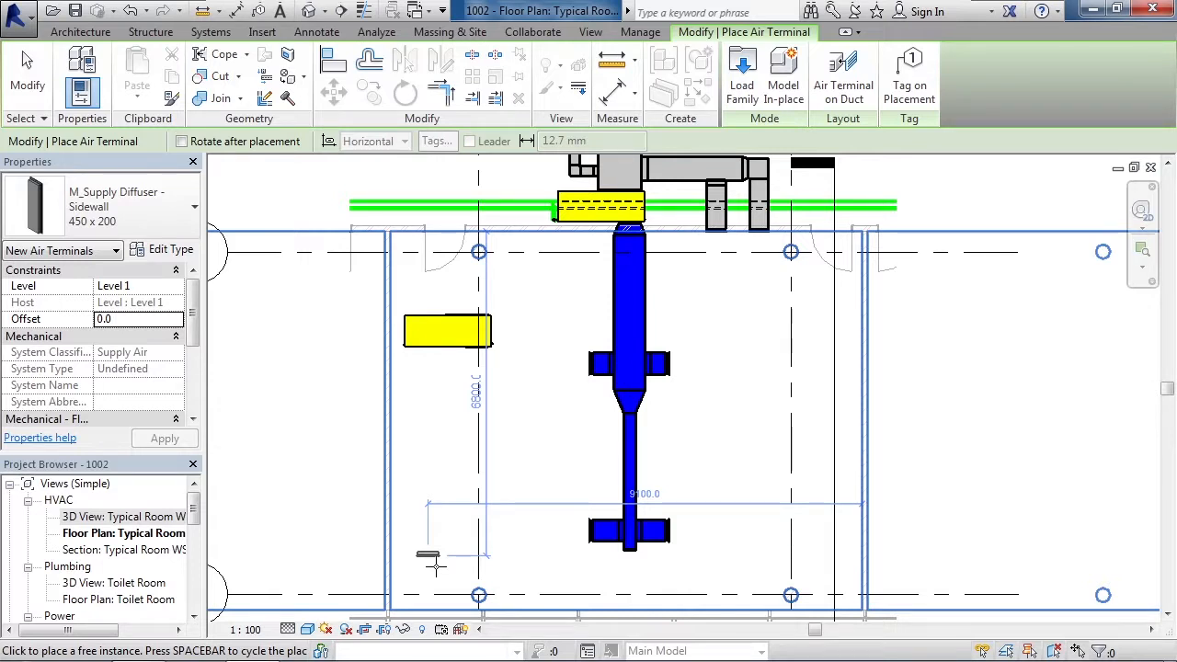
click(437, 566)
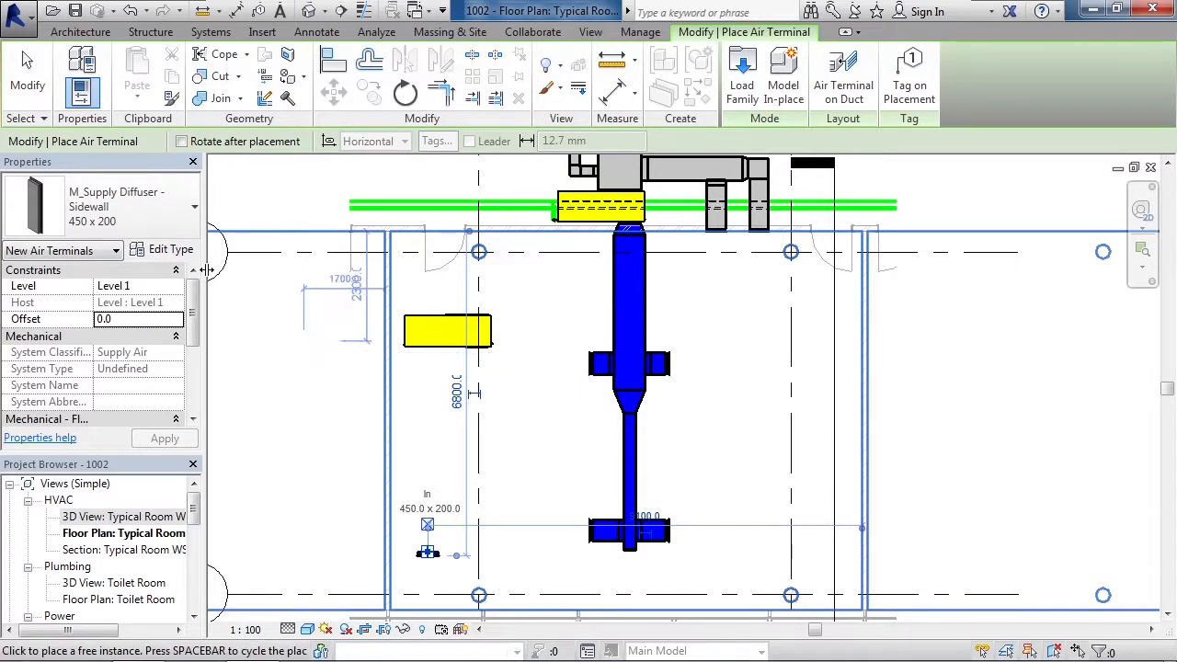
click(26, 92)
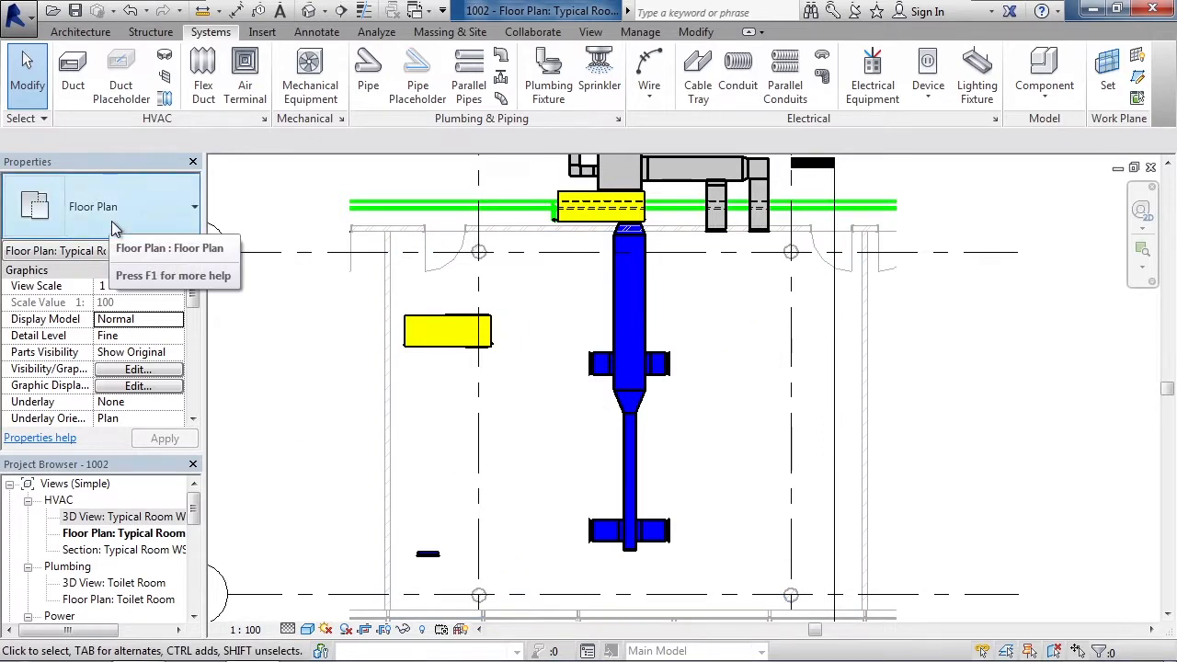
Step: Review the floor plan's visibility/graphic overrides for filters and model categories, leaving without changes
click(137, 371)
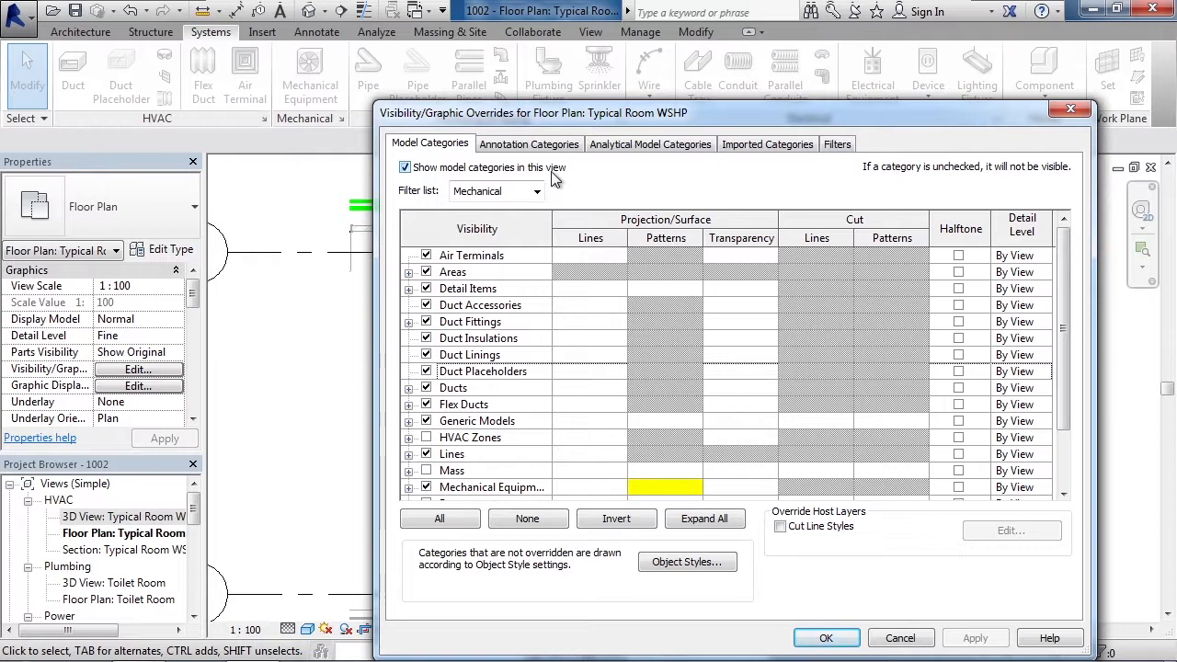
click(852, 147)
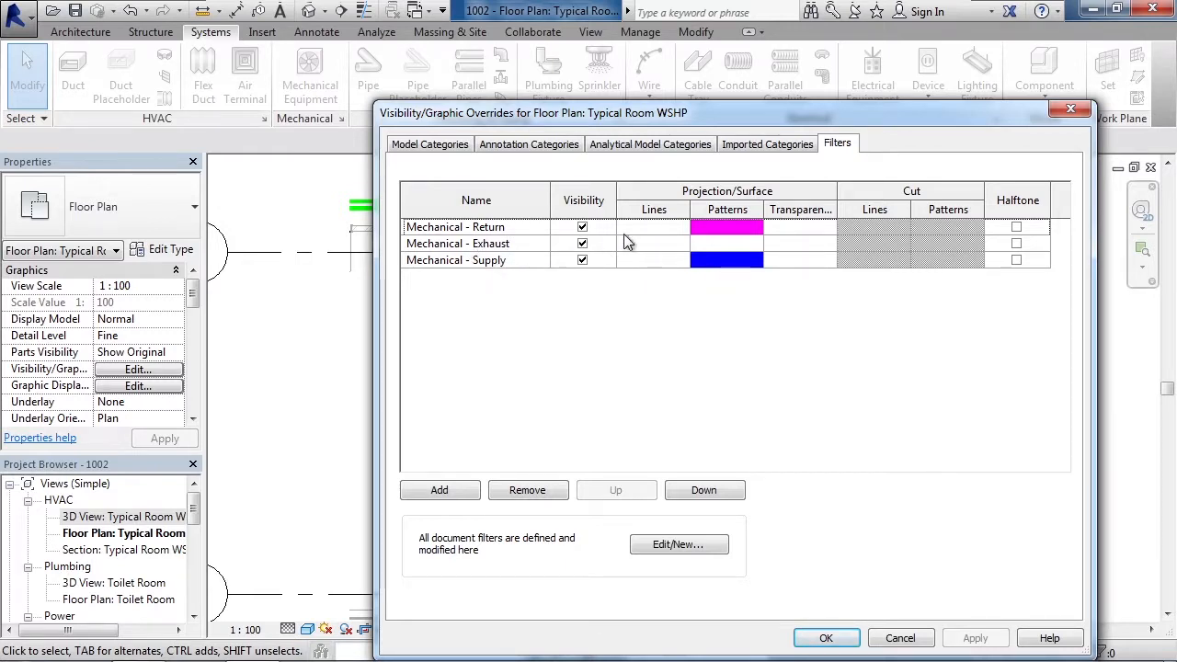
click(457, 147)
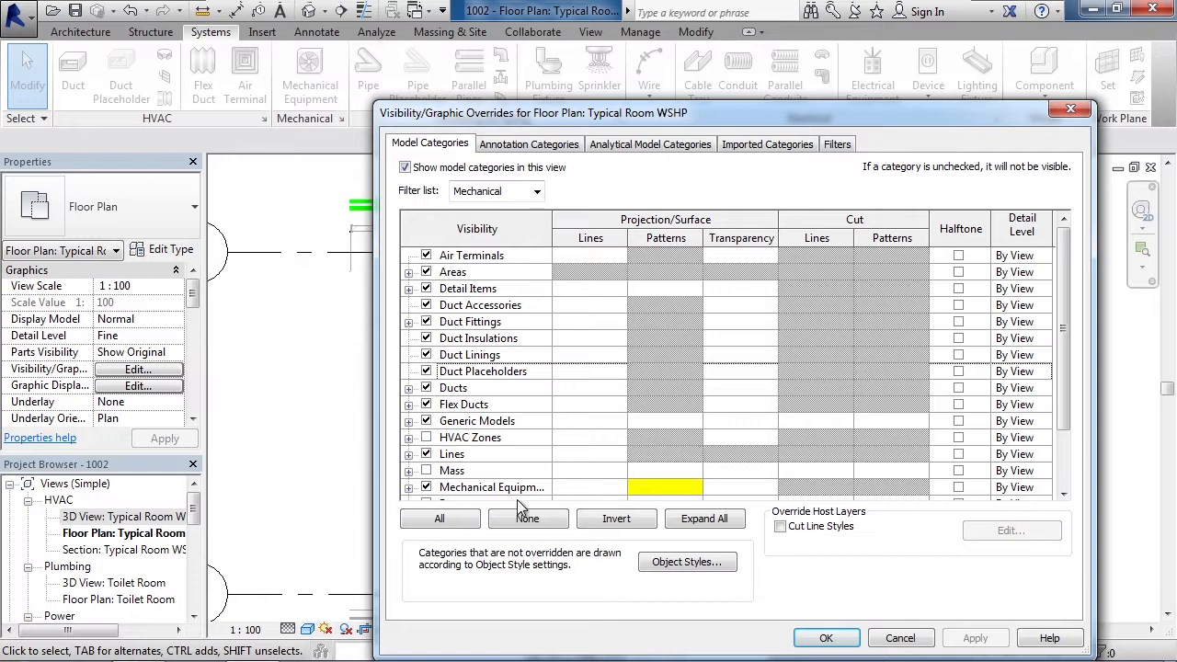
click(898, 641)
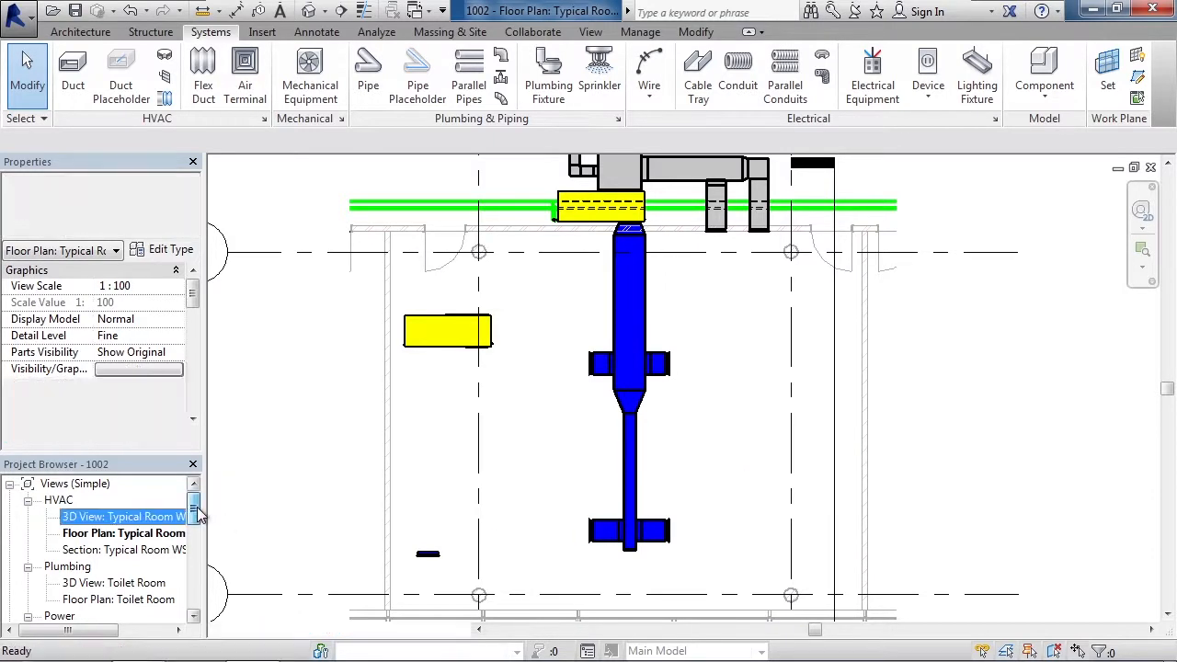
Step: Find the 11 kW type of the Left Return - Right Discharge WSHP family among the project's Mechanical Equipment families
drag(195, 511, 197, 607)
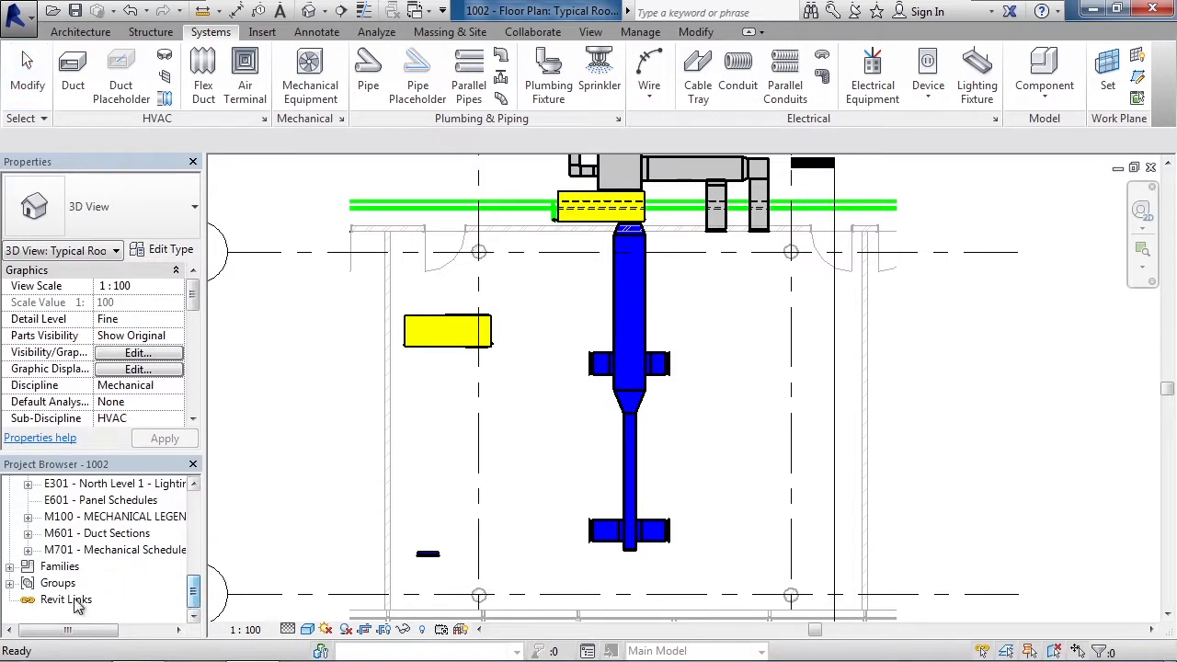
click(11, 568)
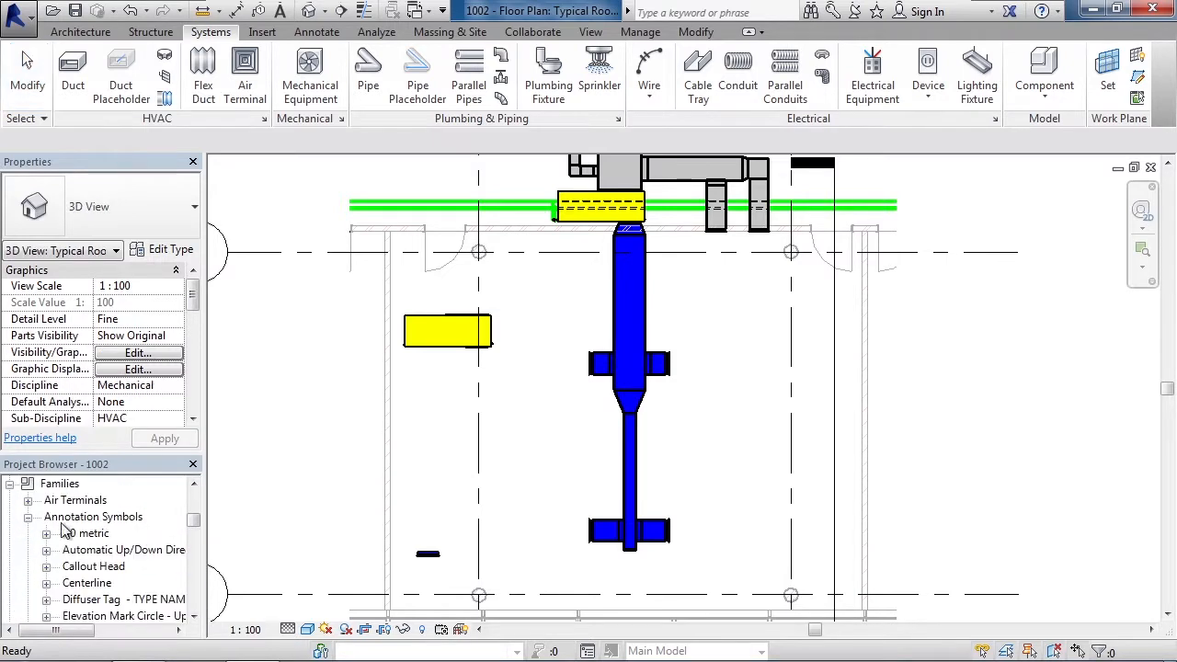
drag(195, 535, 195, 585)
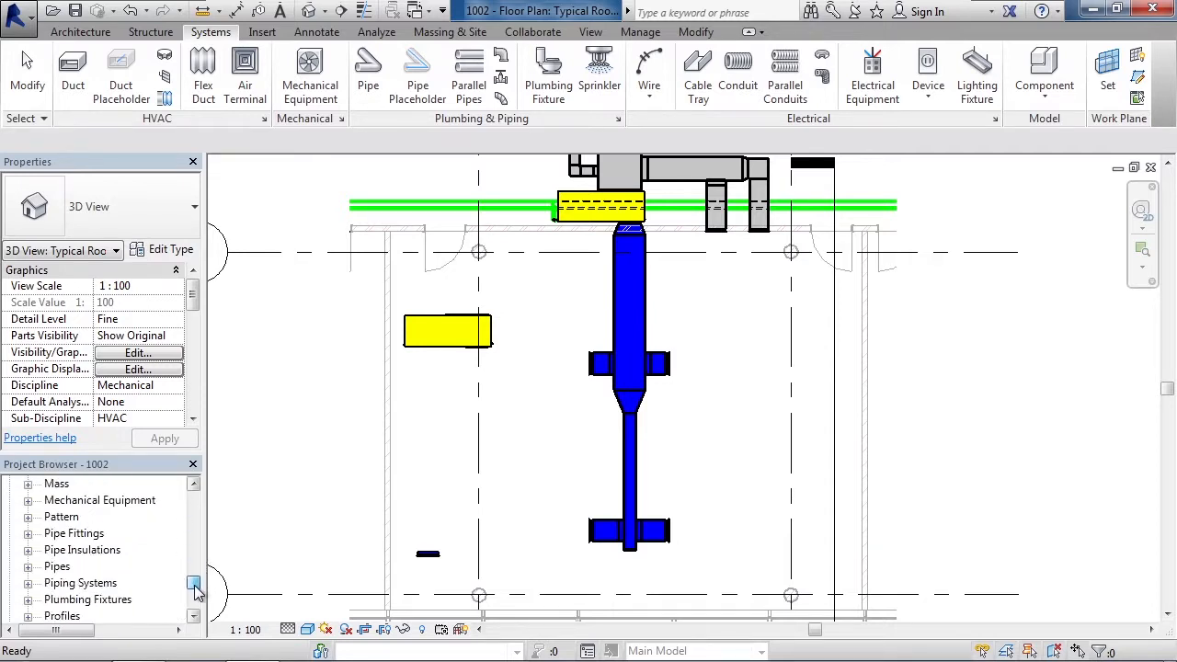
click(29, 501)
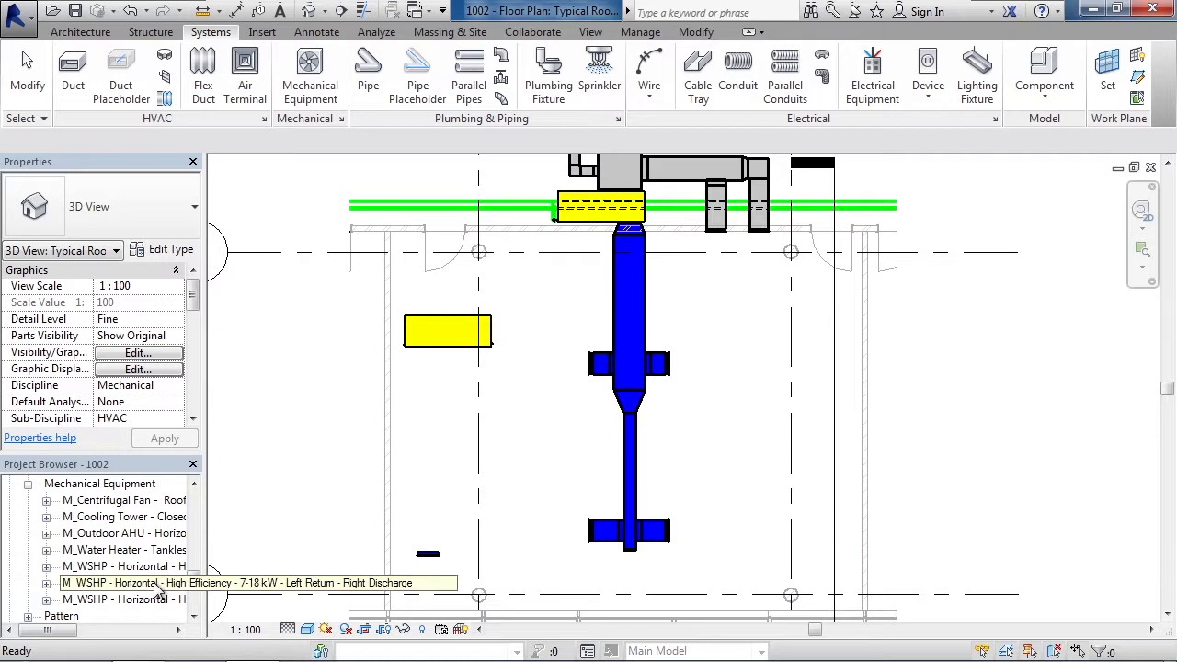
click(46, 583)
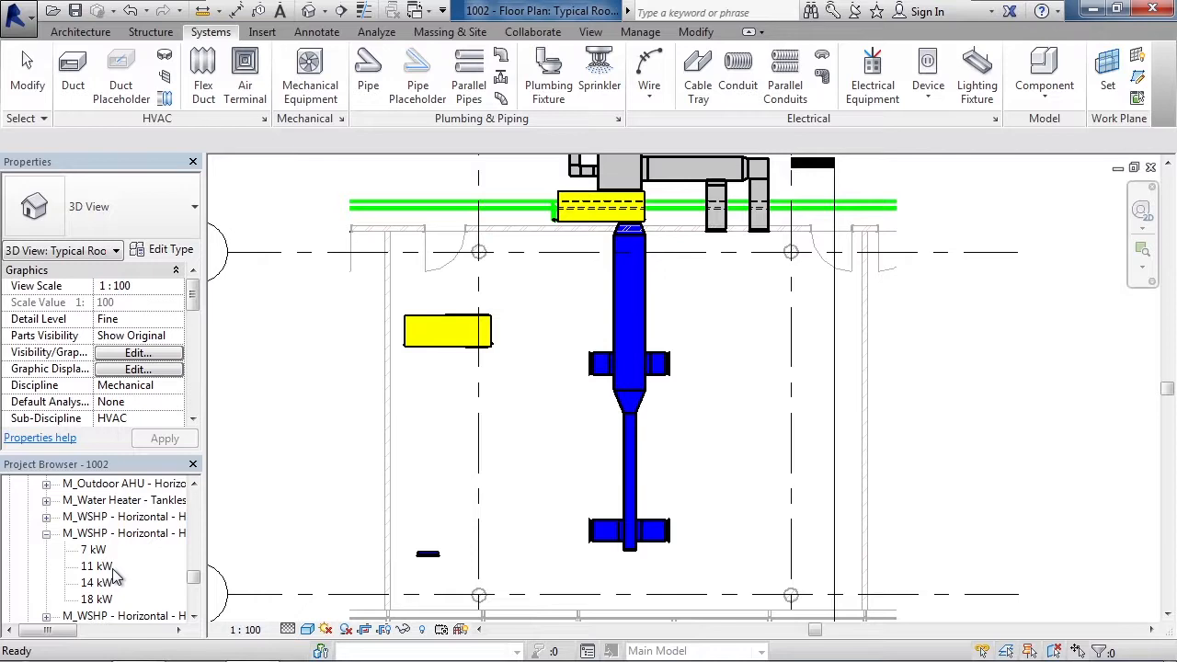
click(104, 570)
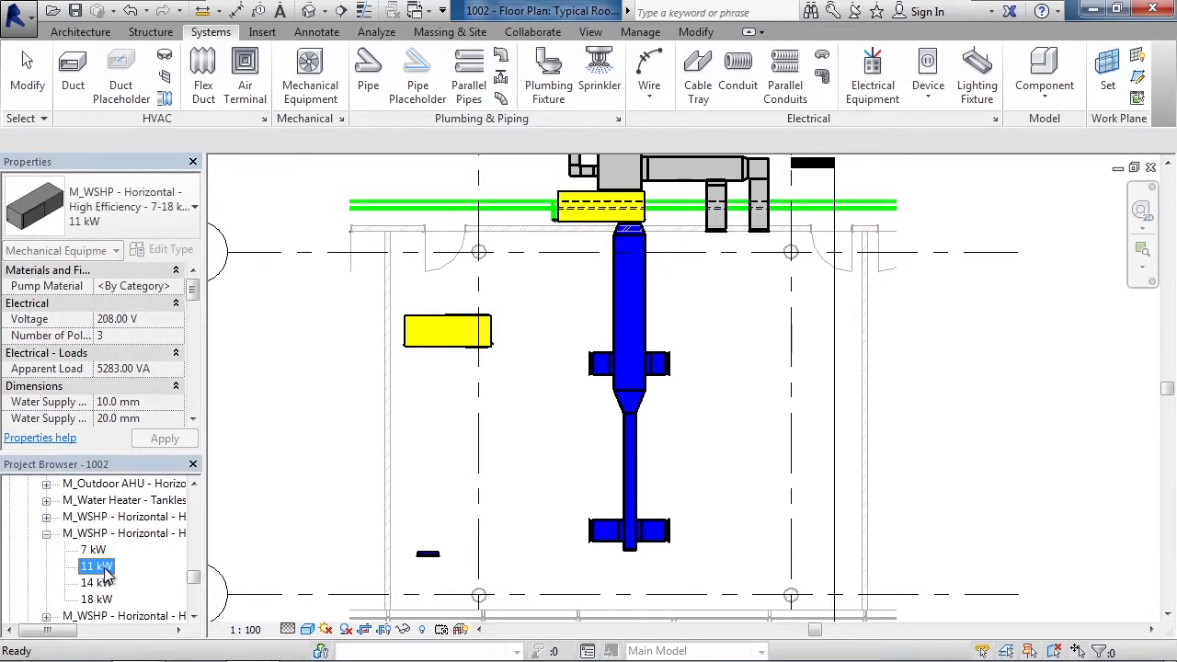
Step: Try placing another 11 kW heat pump in the floor plan directly from the project's family list
drag(106, 574, 353, 486)
drag(477, 466, 505, 460)
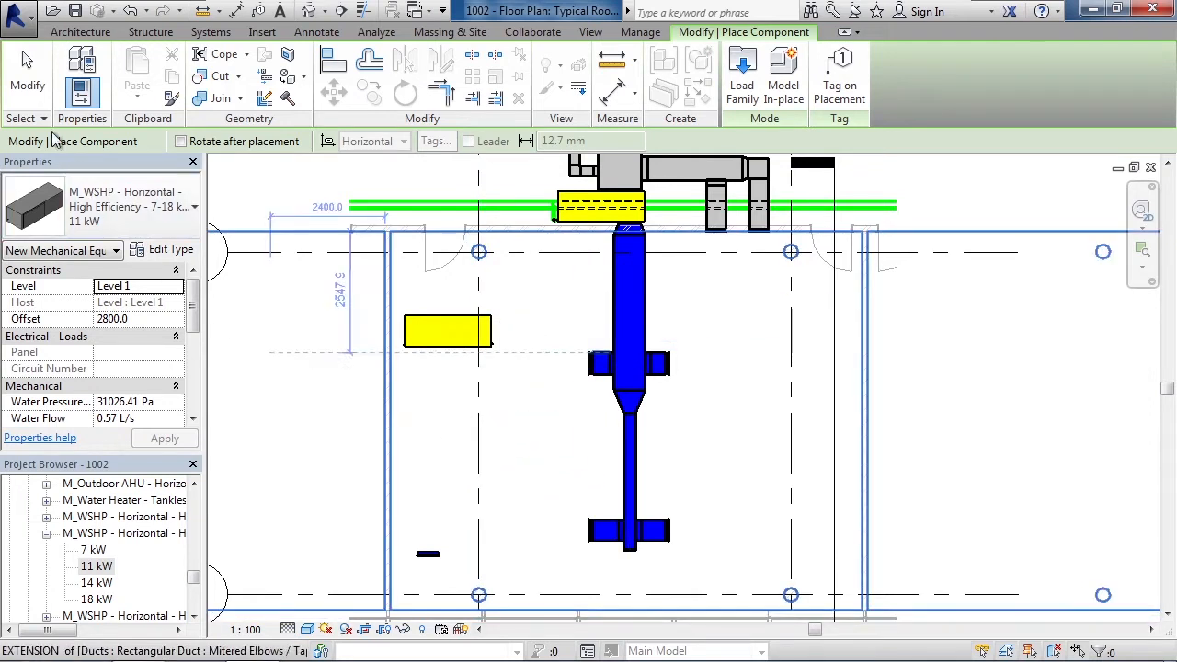
click(28, 78)
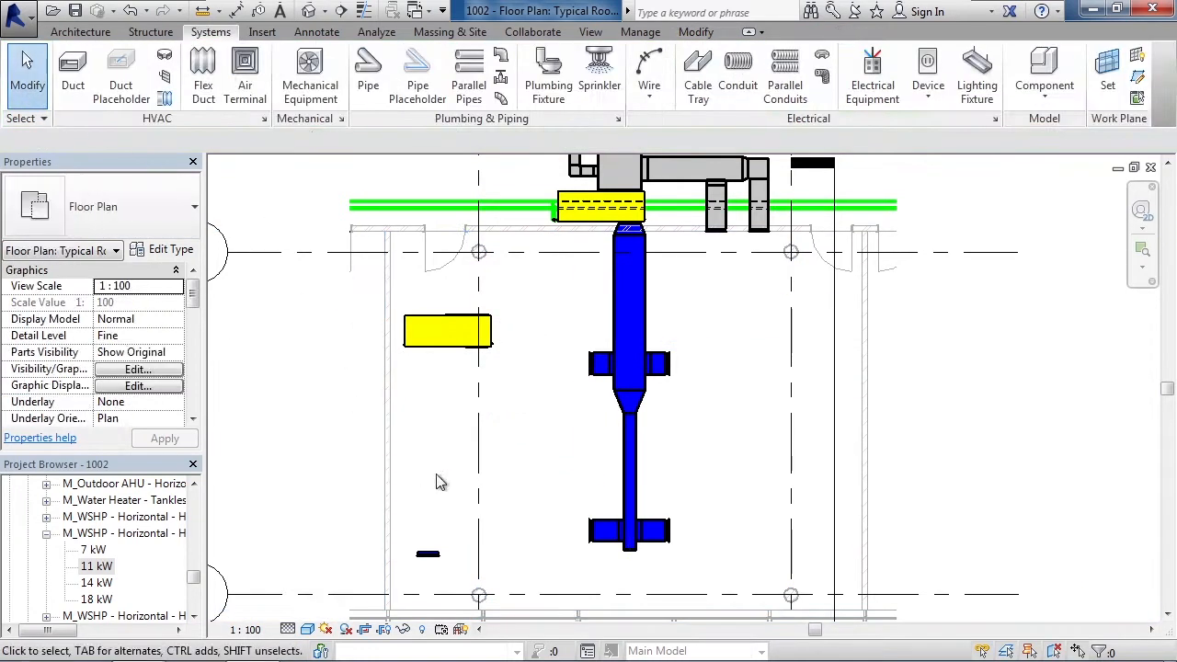